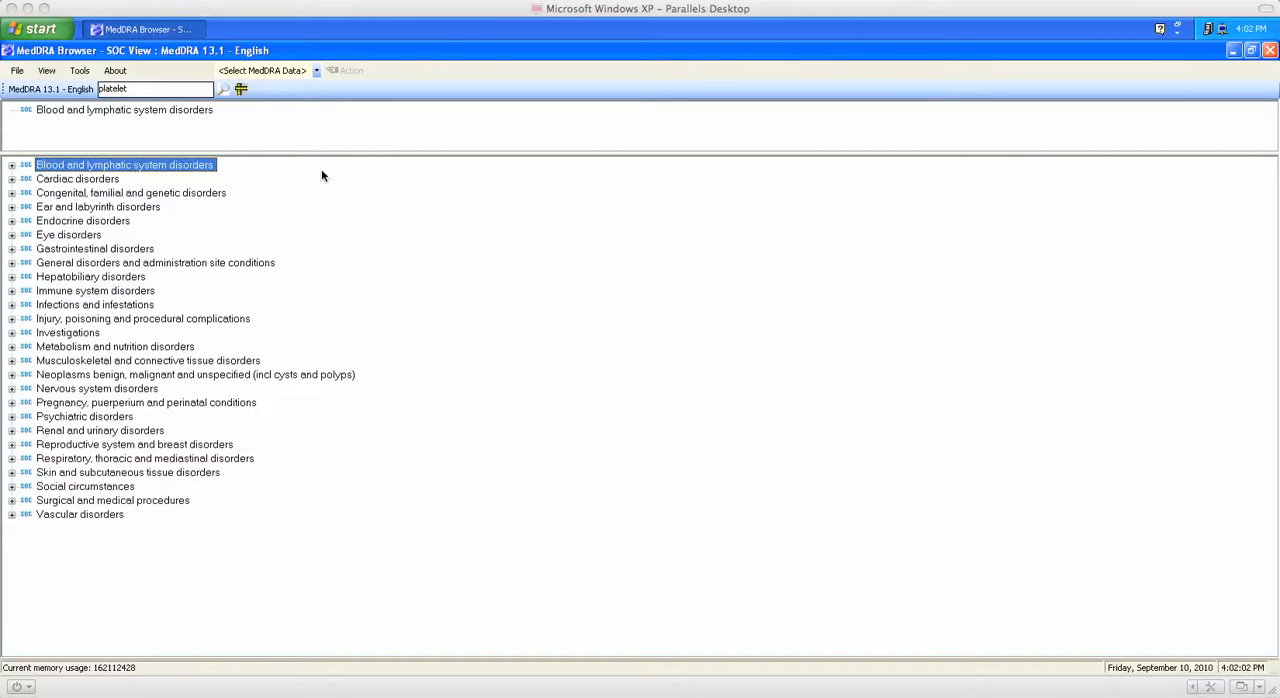
Step: Expand the Blood and lymphatic system disorders class and add its Platelet disorders group to the Research Bin
double_click(200, 167)
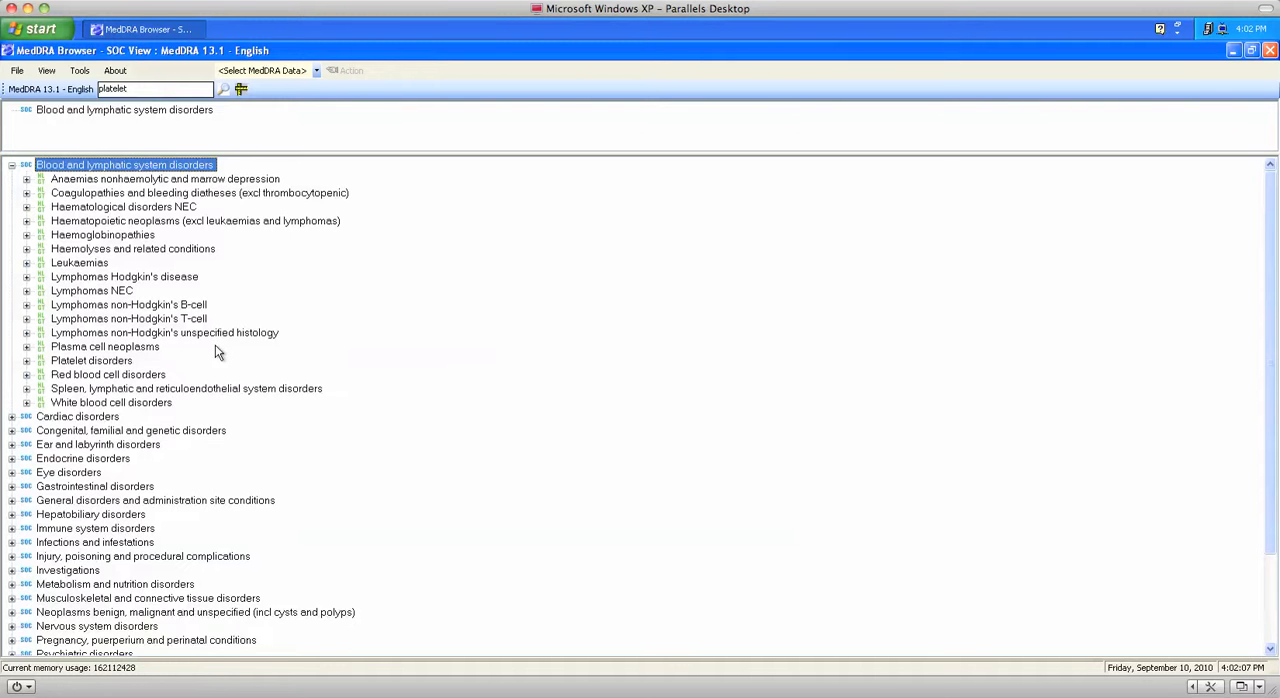
right_click(127, 364)
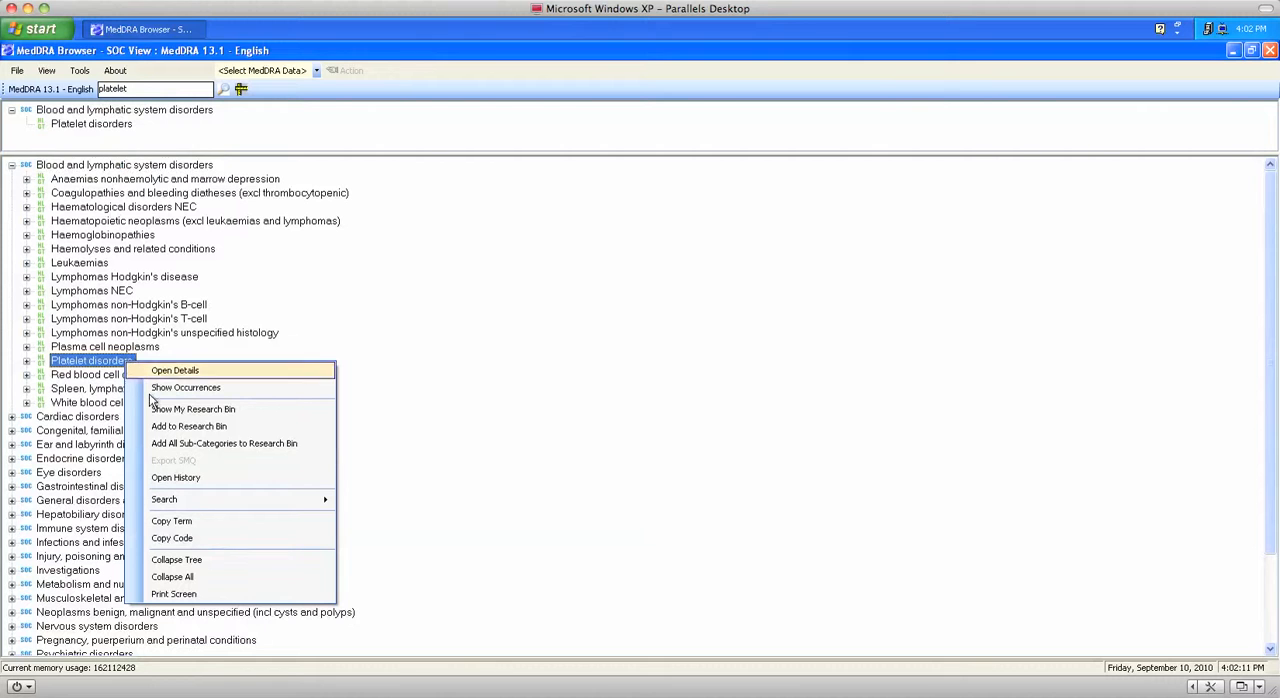
click(193, 427)
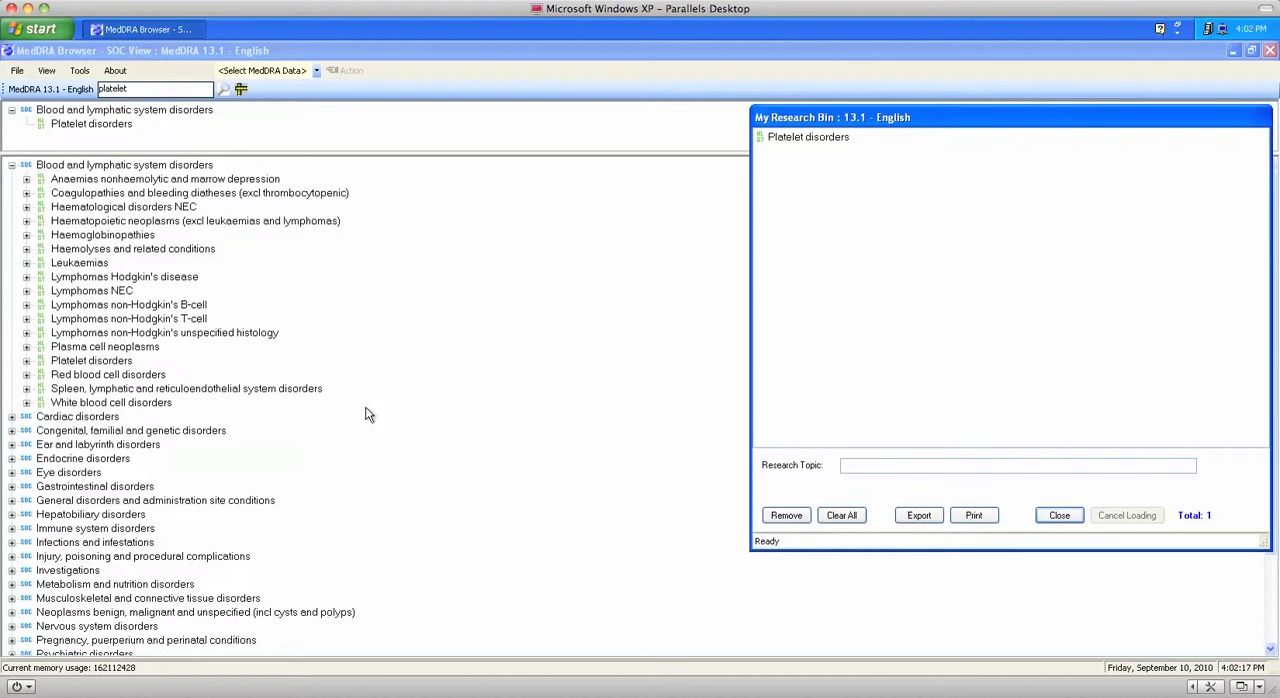
Step: Expand Platelet disorders and add Platelet disorders NEC, Thrombocytopenias and Thrombocytoses together to the Research Bin
click(27, 365)
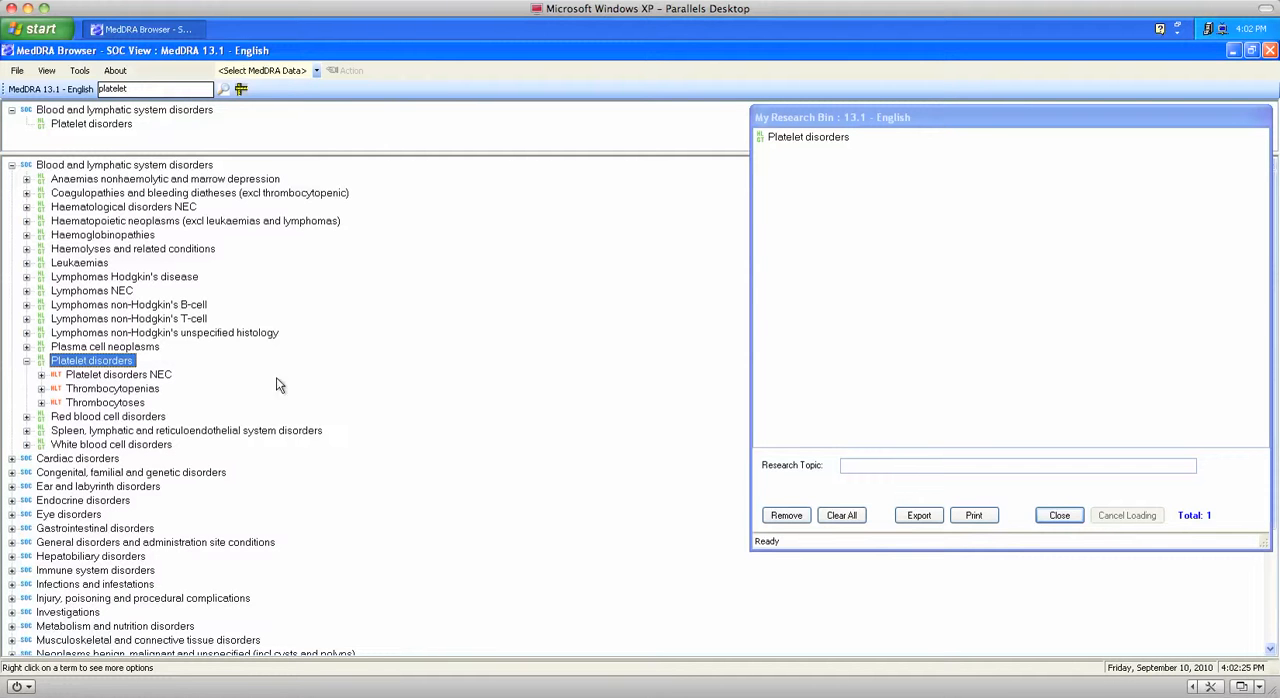
click(165, 377)
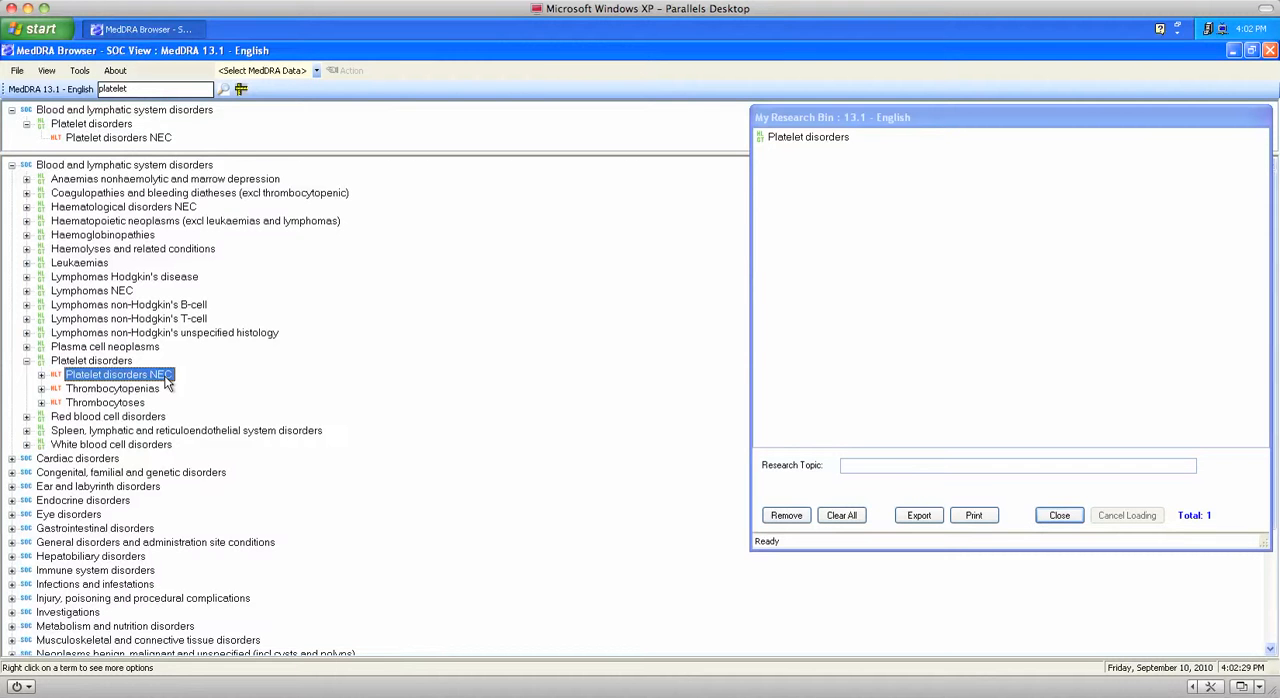
shift+click(128, 404)
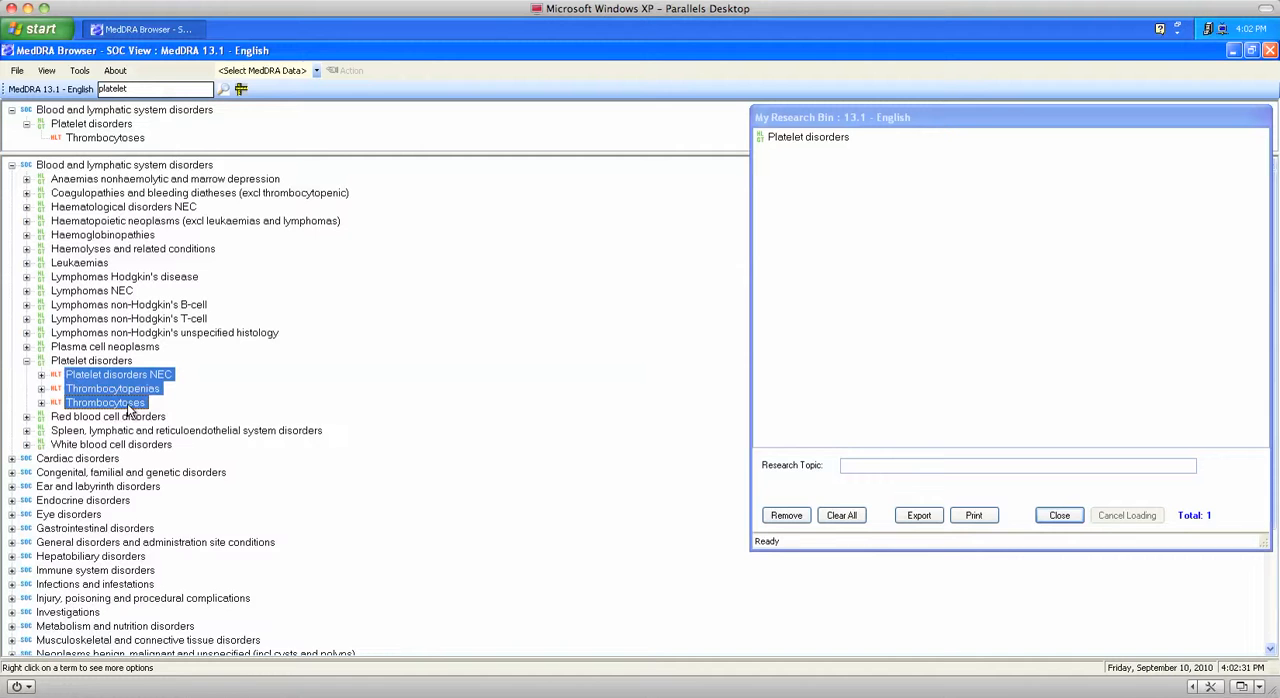
right_click(128, 410)
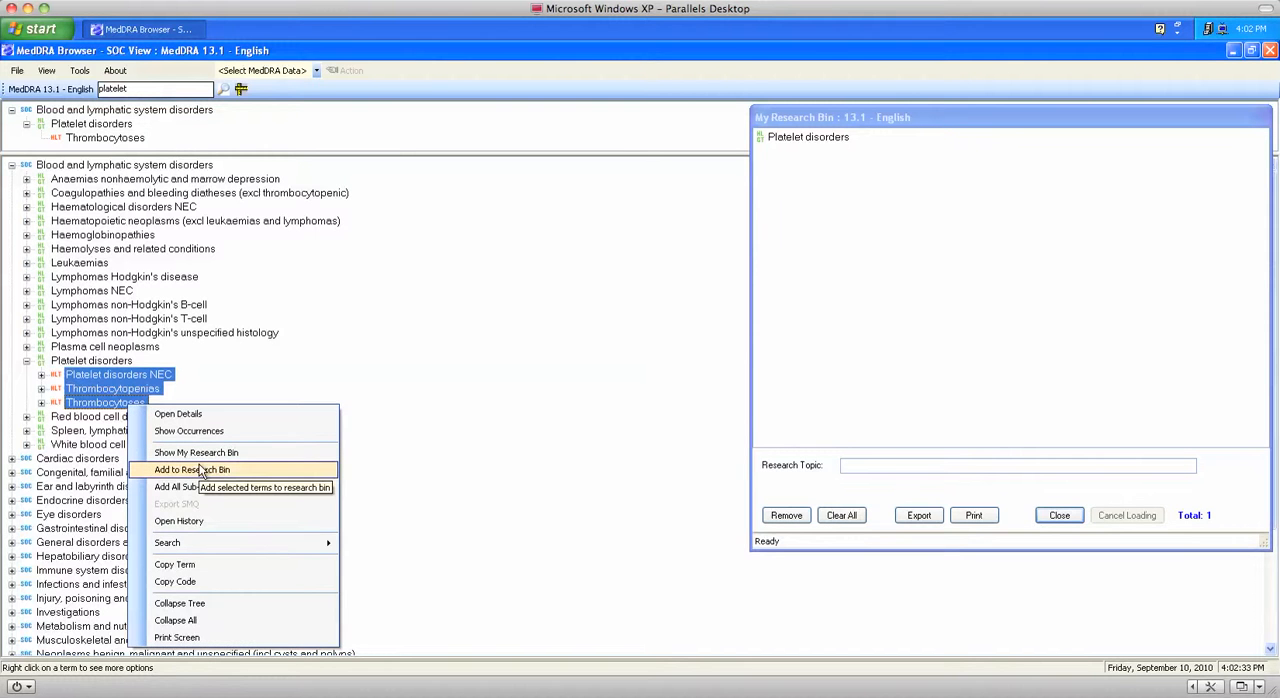
click(200, 470)
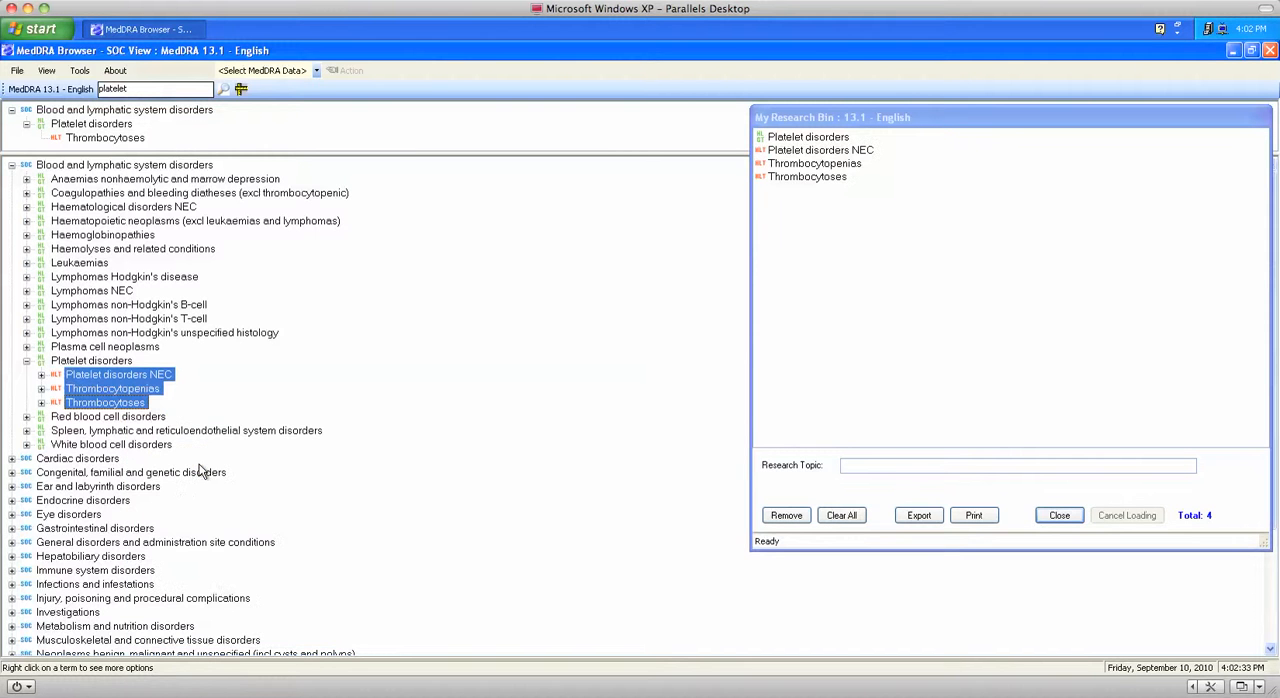
Step: Expand Thrombocytopenias and add it to the Research Bin together with Cutaneovisceral angiomatosis with thrombocytopenia, HELLP syndrome and Idiopathic thrombocytopenic purpura
click(41, 389)
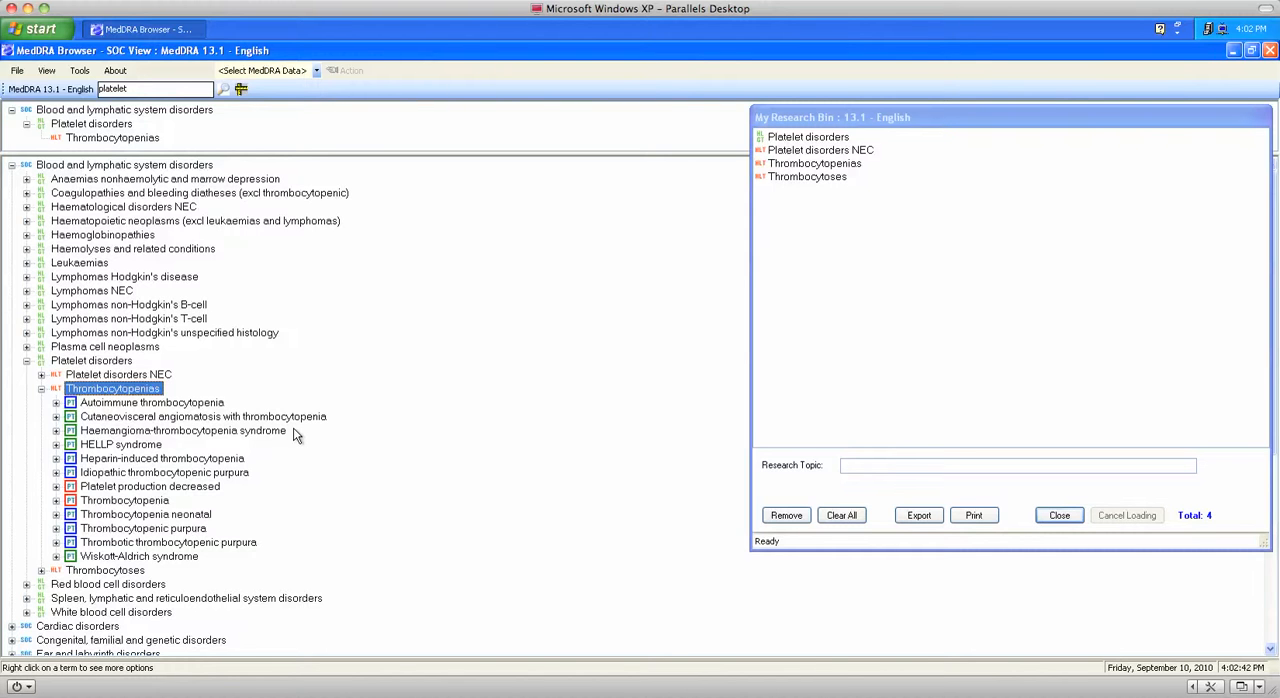
click(240, 420)
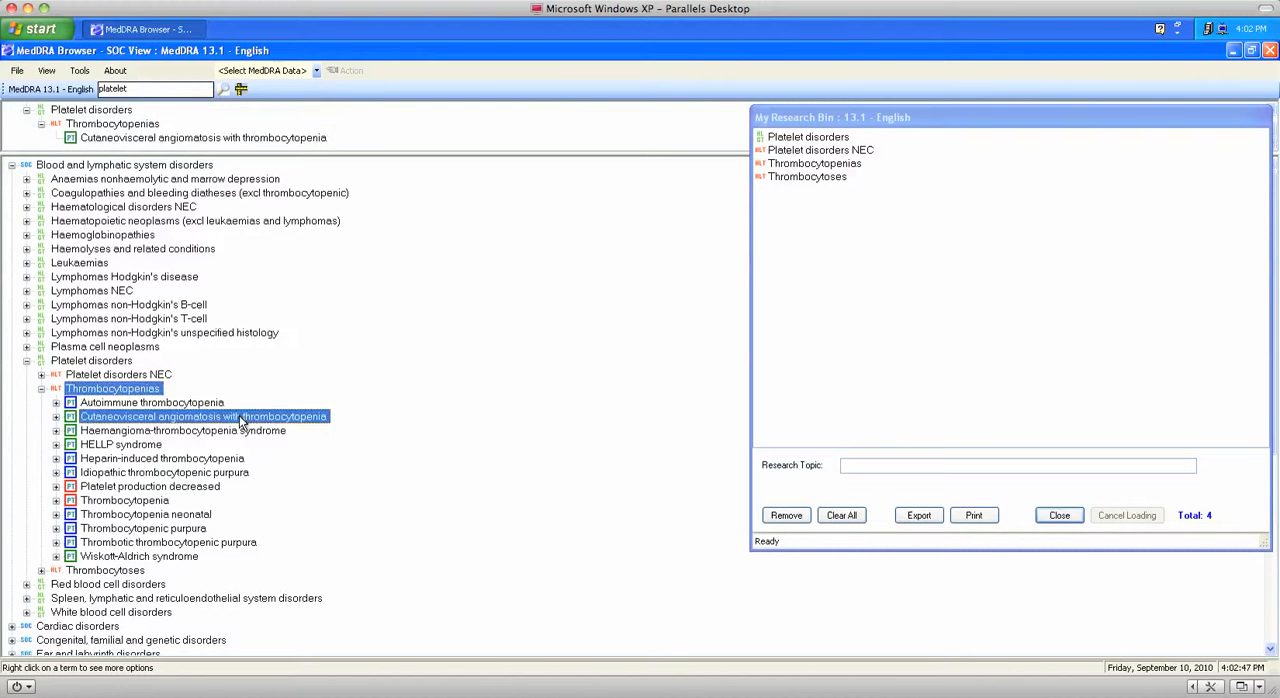
ctrl+click(137, 445)
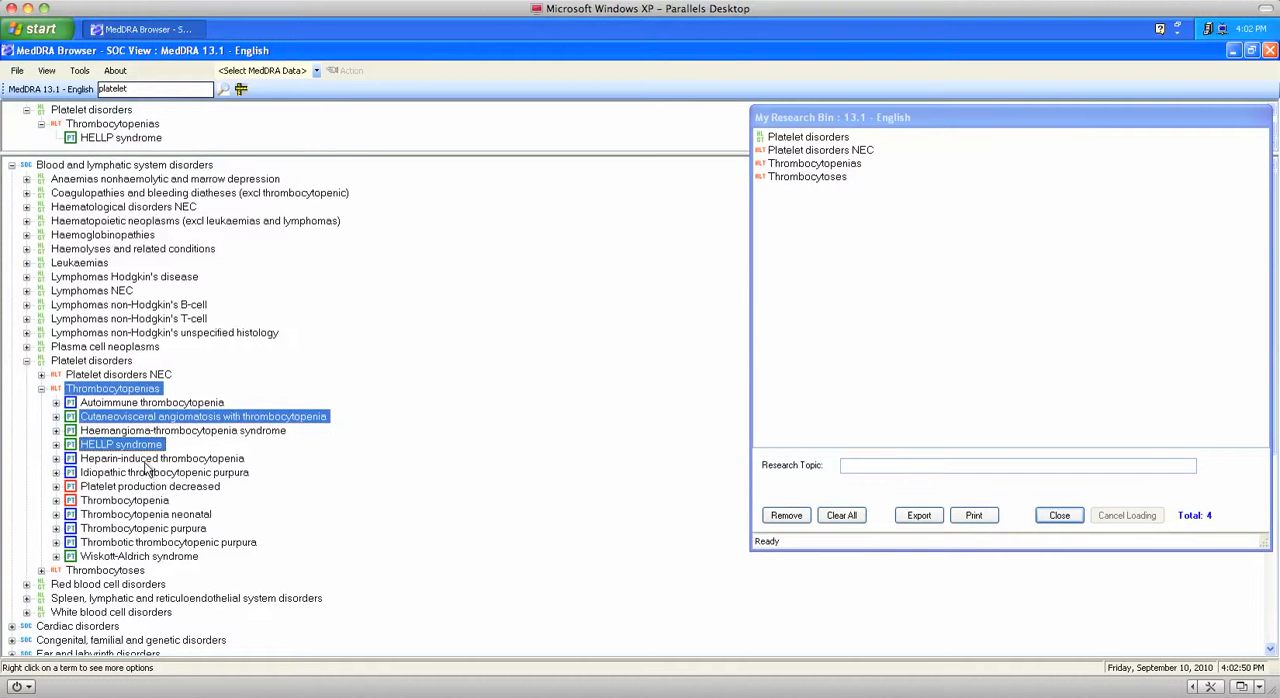
ctrl+click(147, 473)
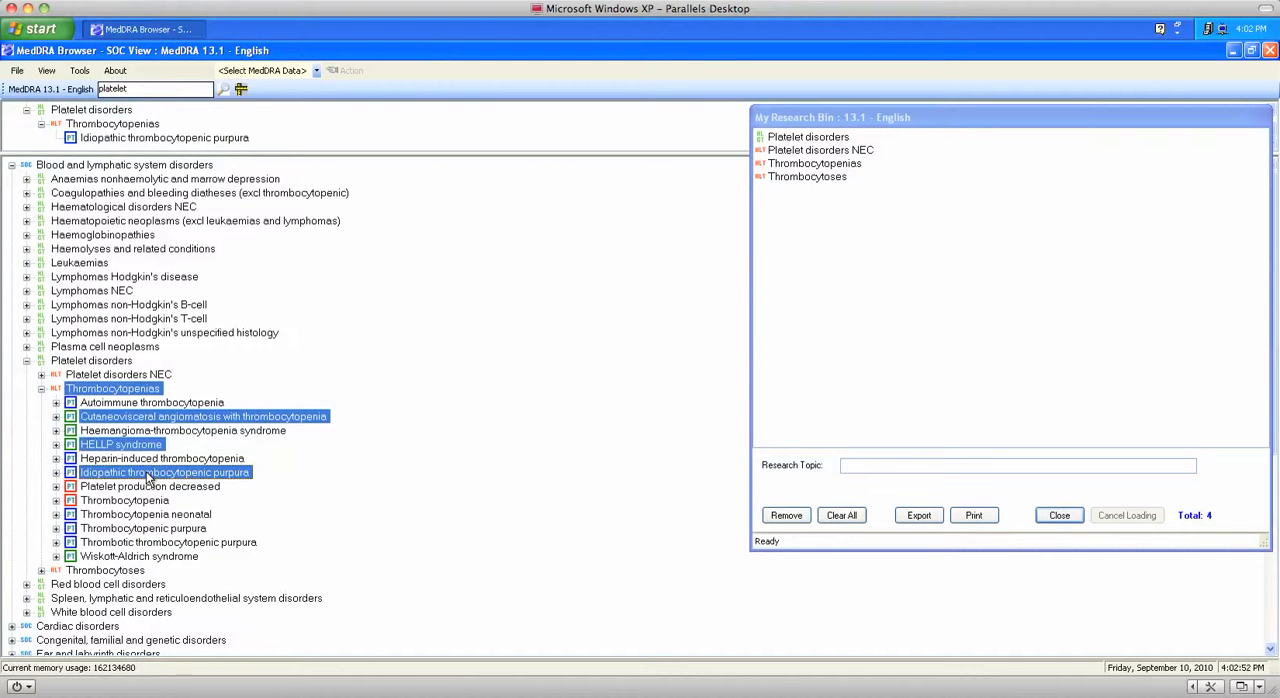
right_click(147, 476)
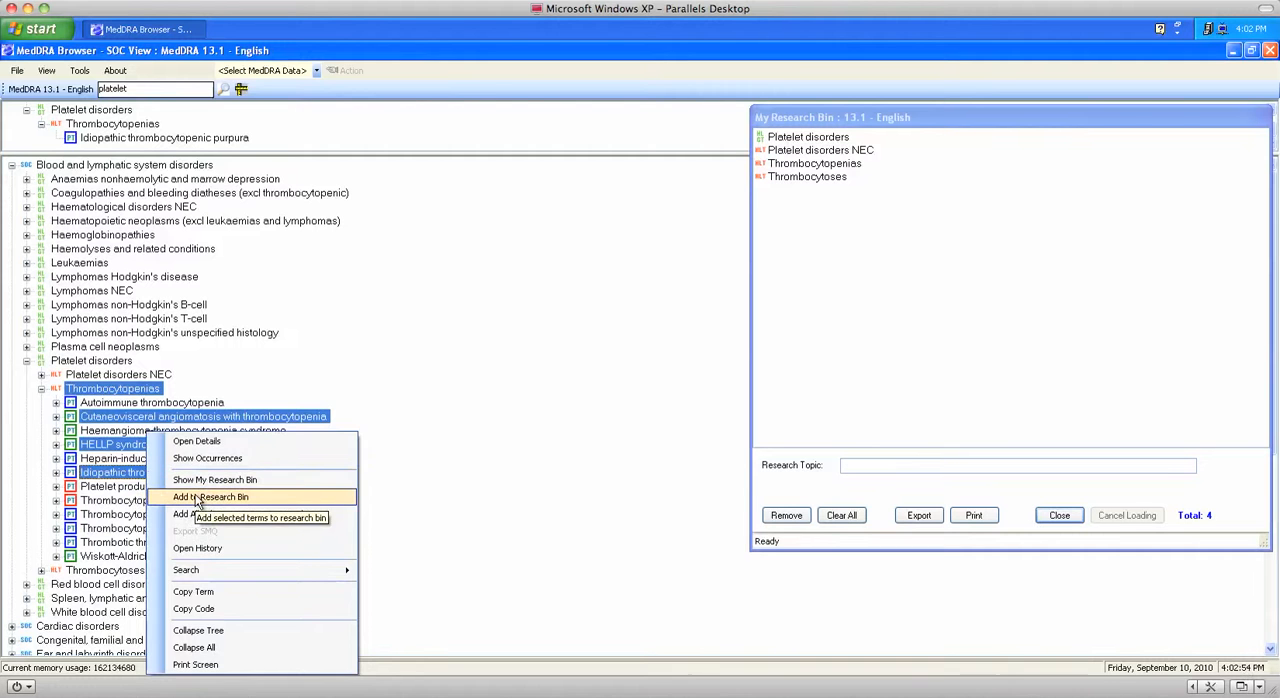
click(197, 497)
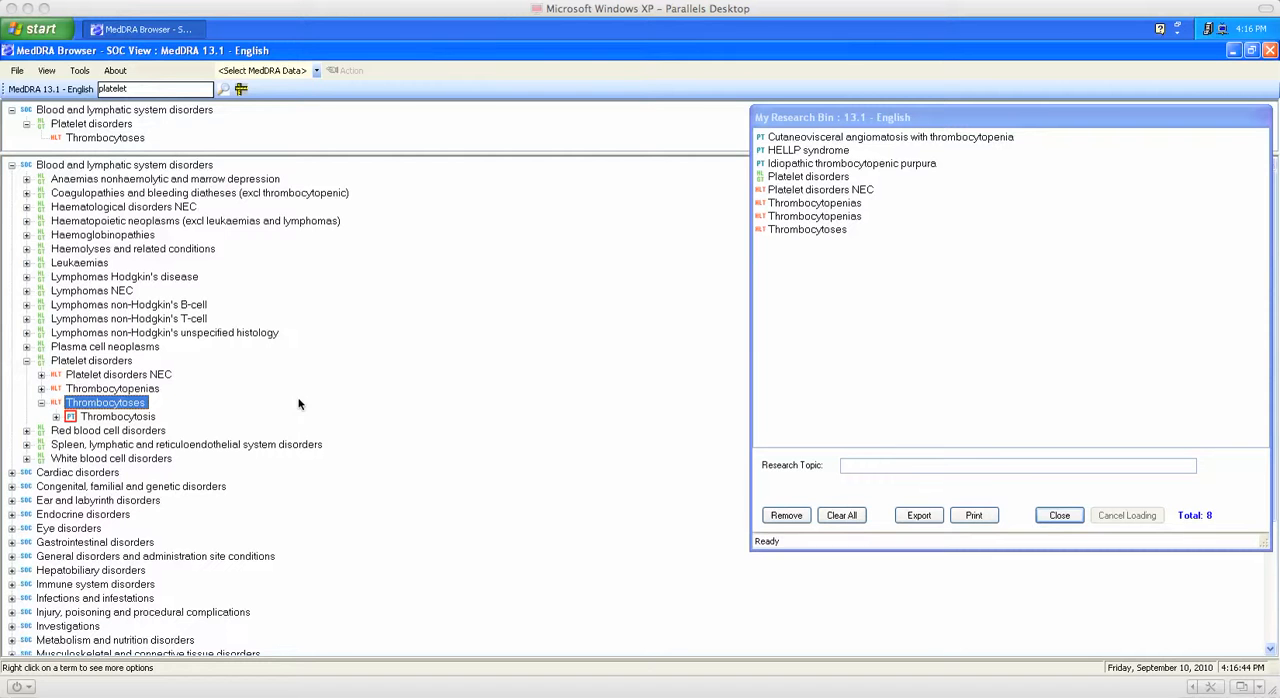
Step: Add Thrombocytoses with all its sub-categories to the Research Bin, accepting the large-category prompt
right_click(147, 403)
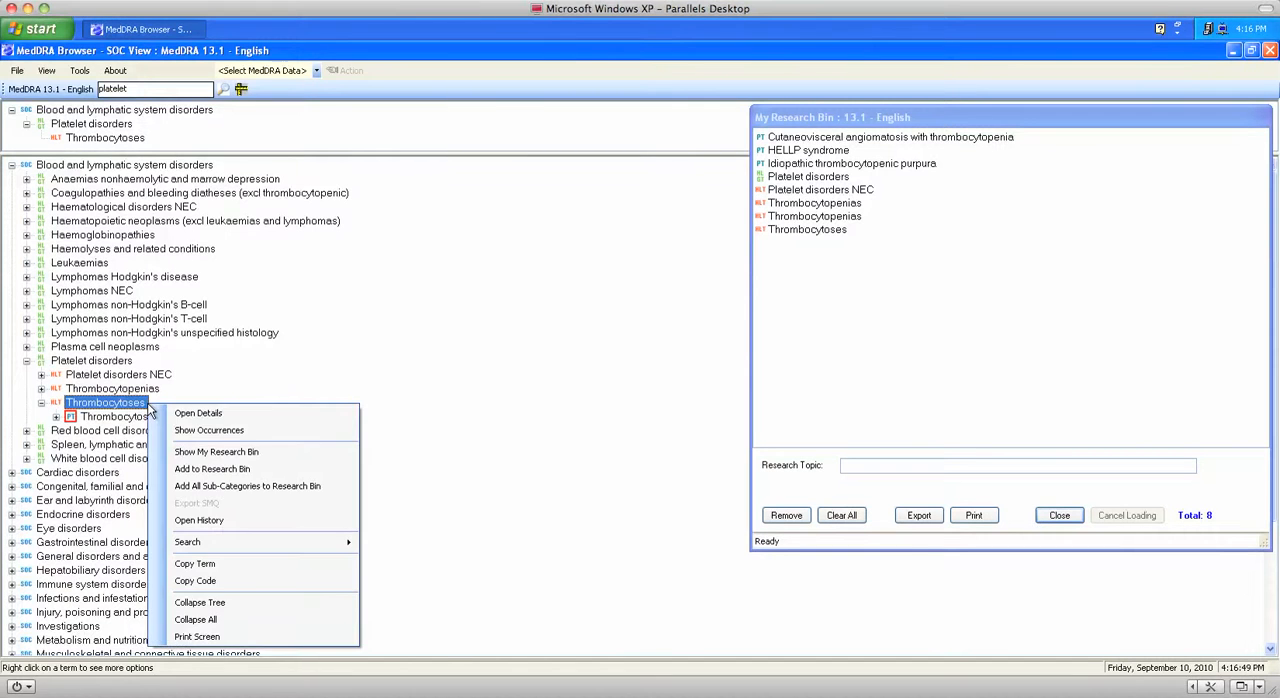
click(229, 487)
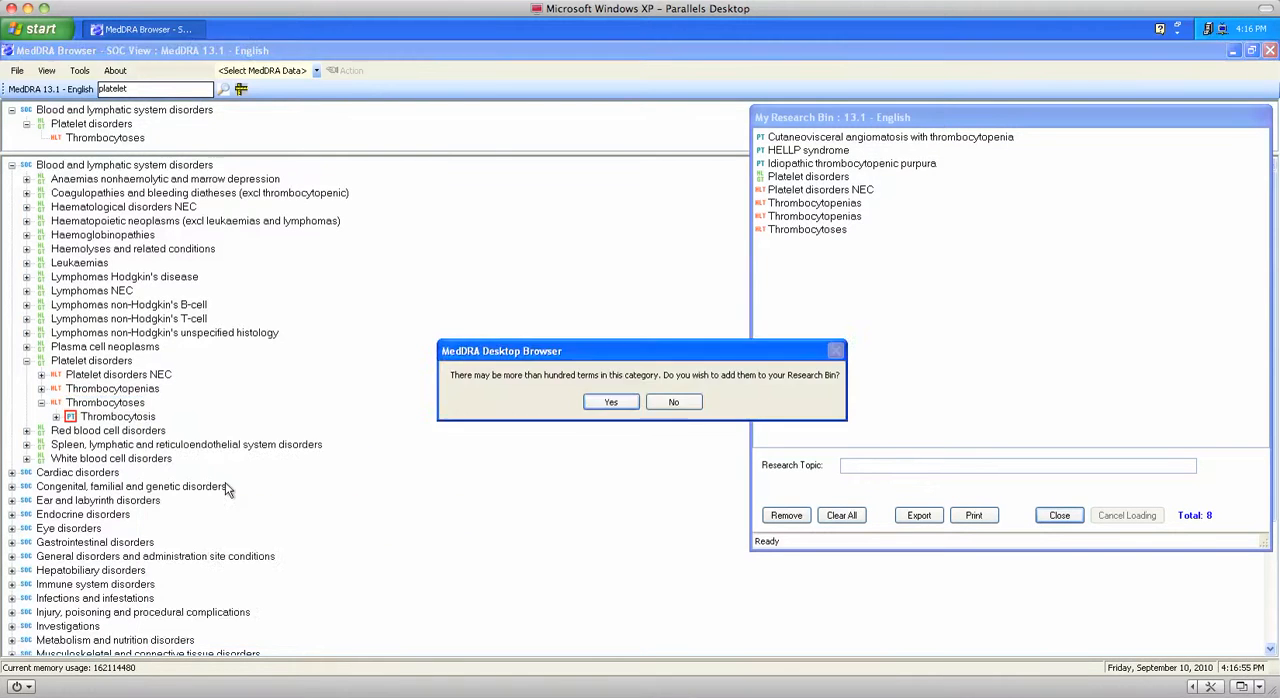
click(611, 404)
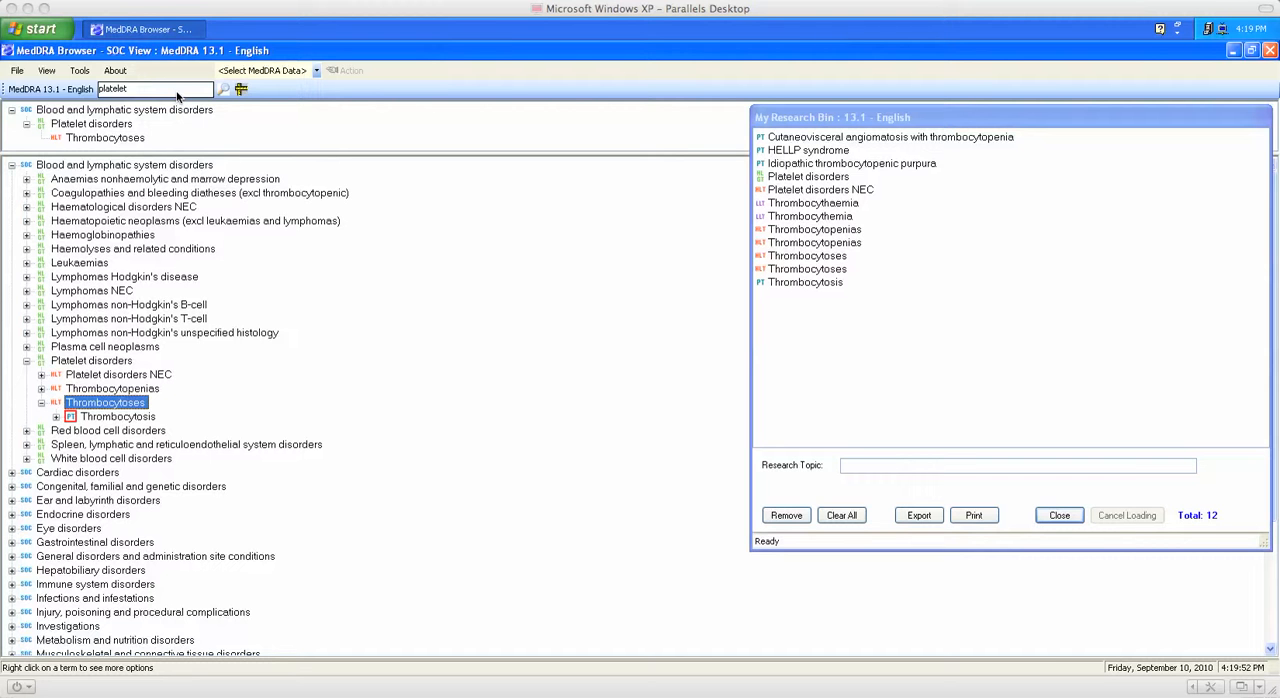
Step: Search the MedDRA terms for "platelet" and add the HLT result Platelet analyses to the Research Bin
click(163, 90)
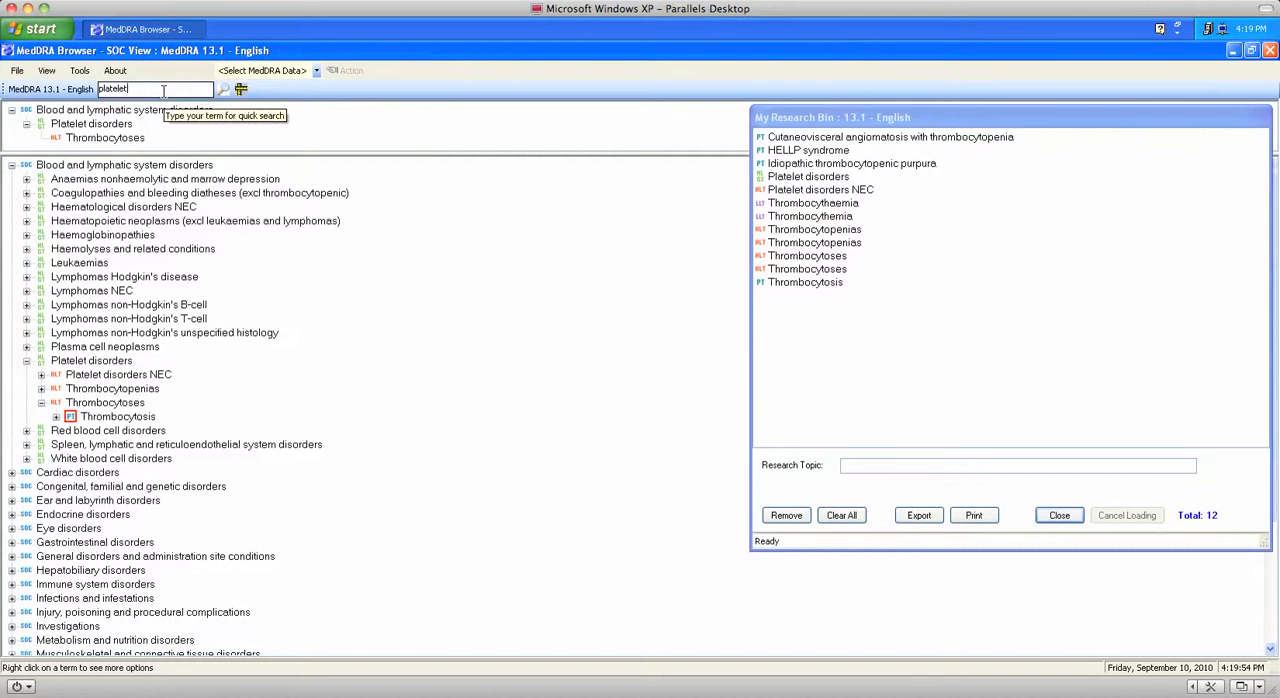
click(222, 90)
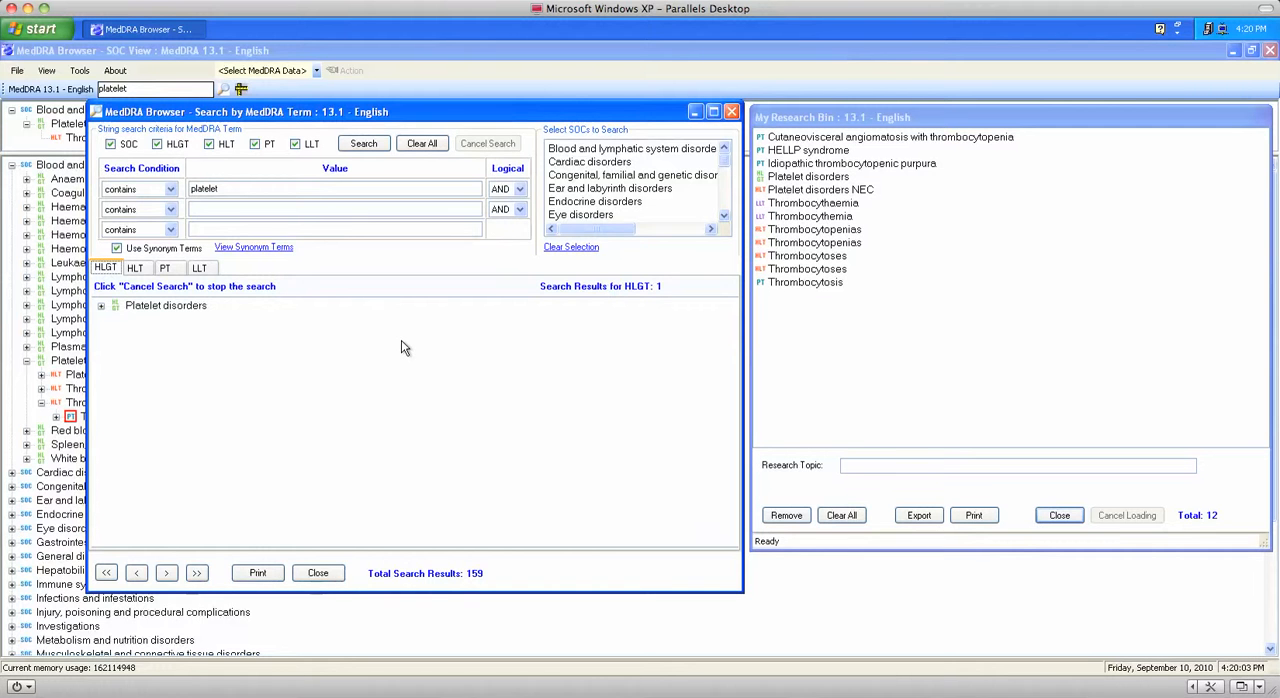
click(135, 268)
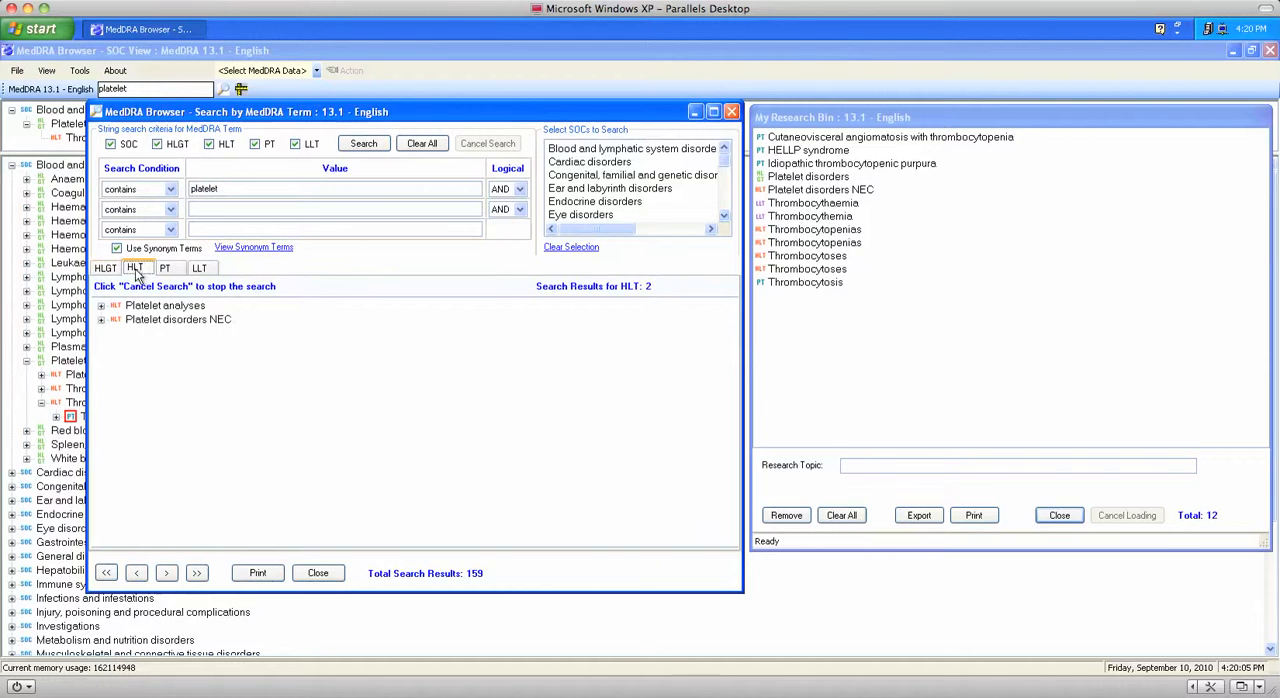
right_click(165, 311)
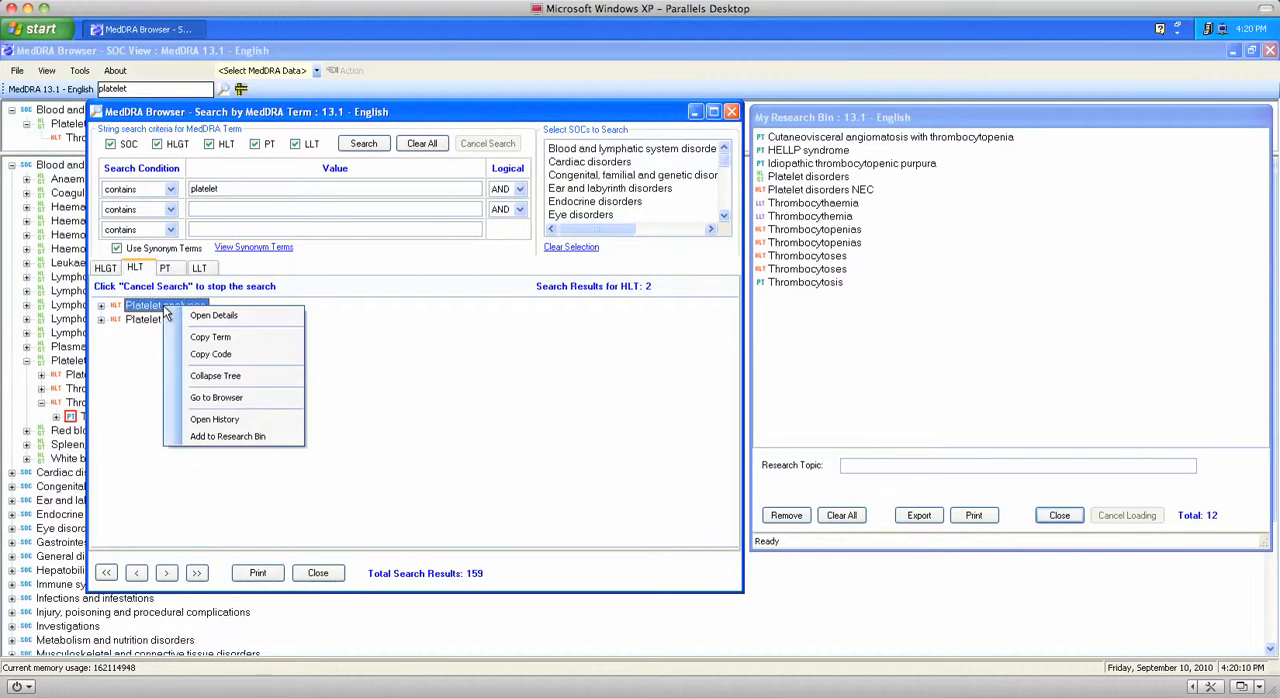
click(218, 436)
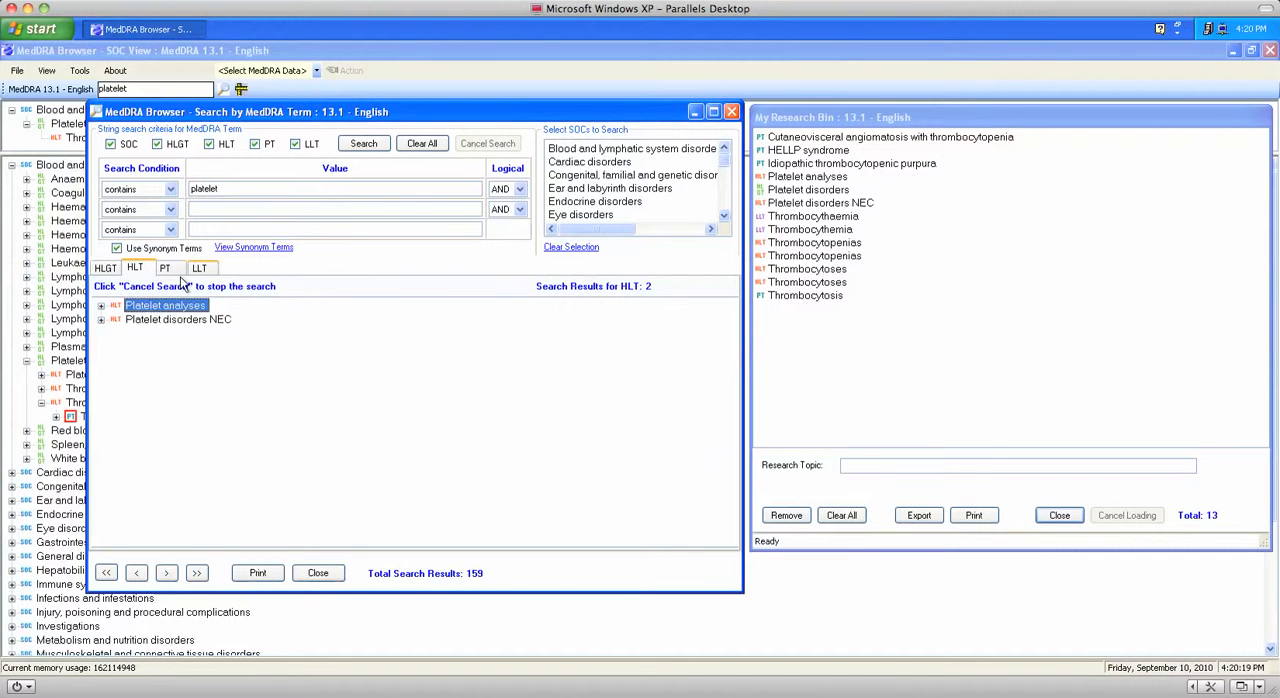
Step: From the PT search results, add the consecutive terms from Mean platelet volume decreased through Platelet adhesiveness to the Research Bin
click(170, 272)
click(203, 390)
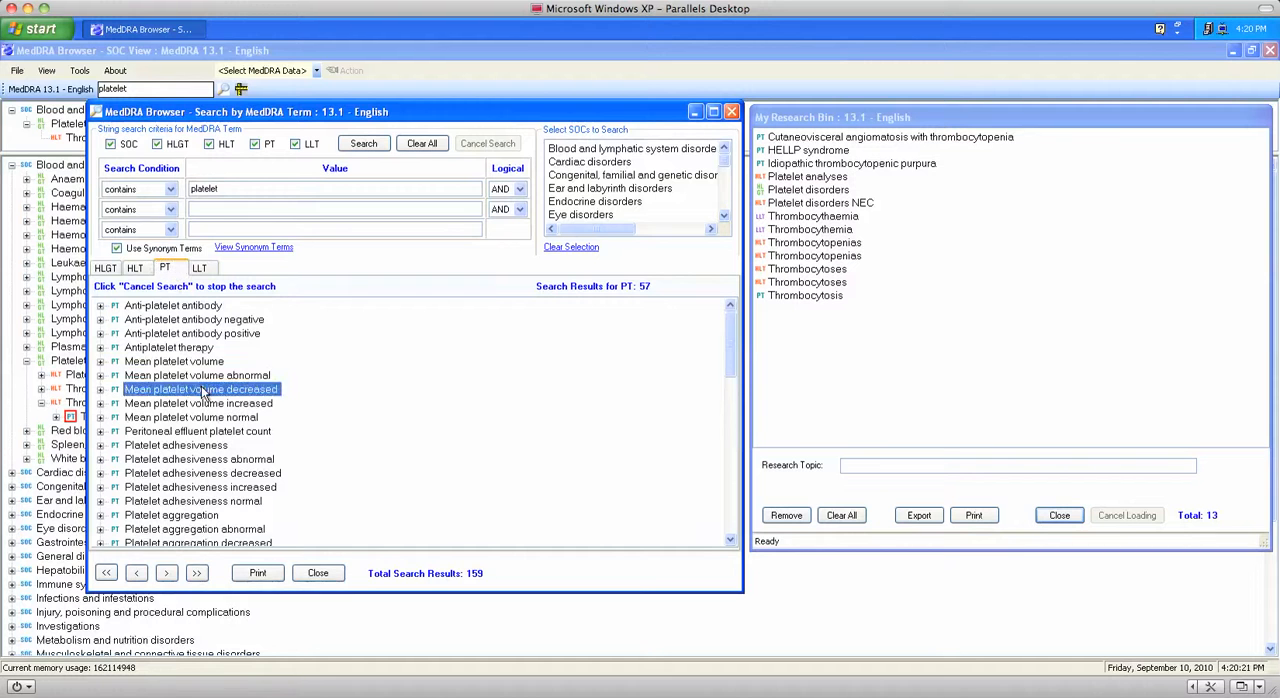
shift+click(206, 446)
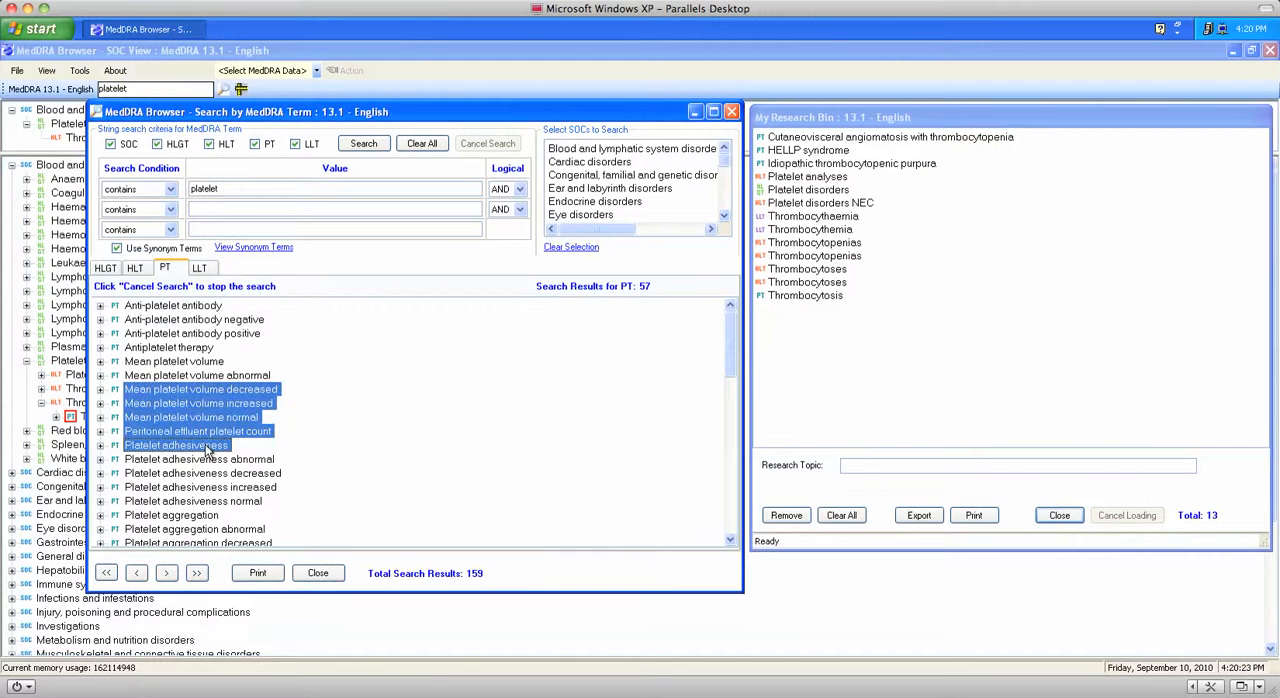
right_click(222, 449)
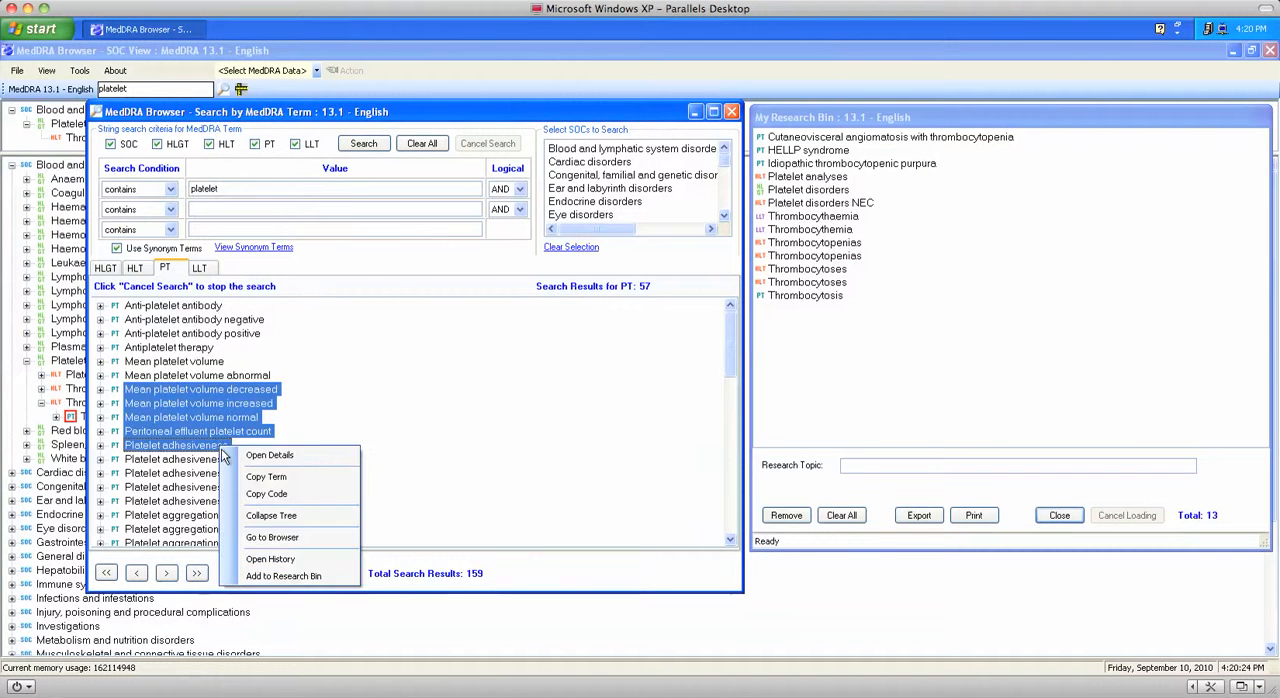
click(283, 577)
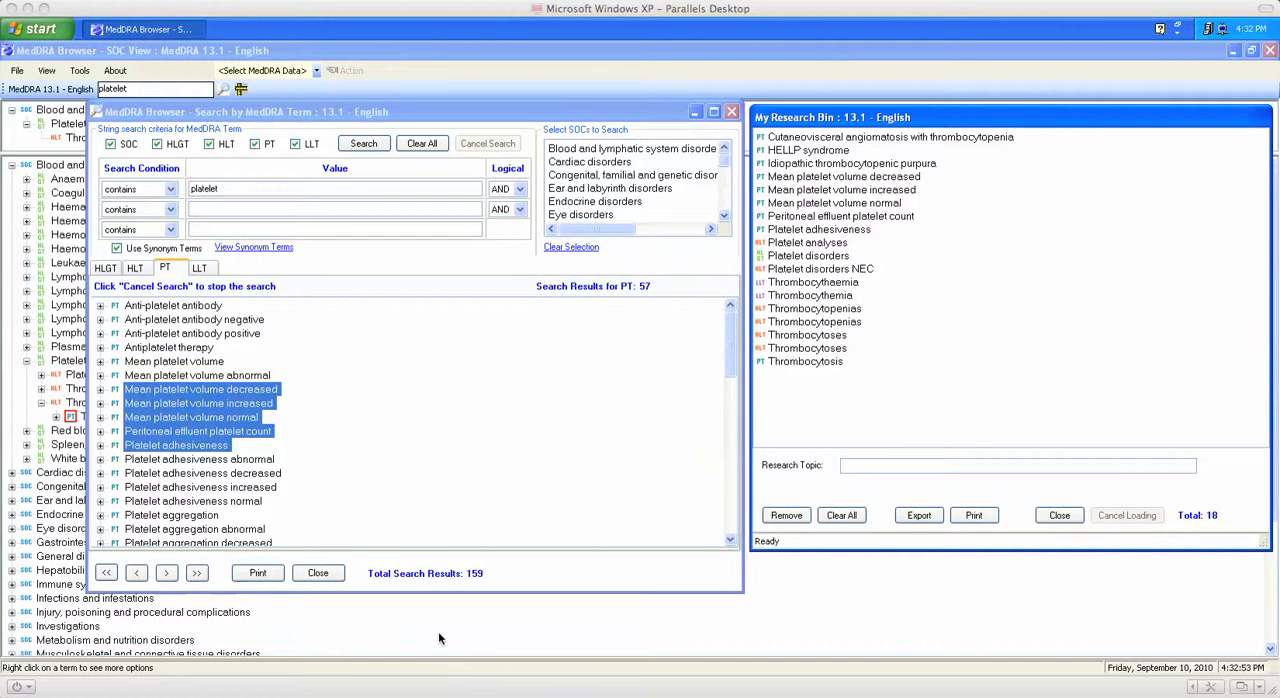
Step: Set the research topic to "Demo" and export the Research Bin with duplicate terms removed from the exported document
click(866, 466)
text(Demo)
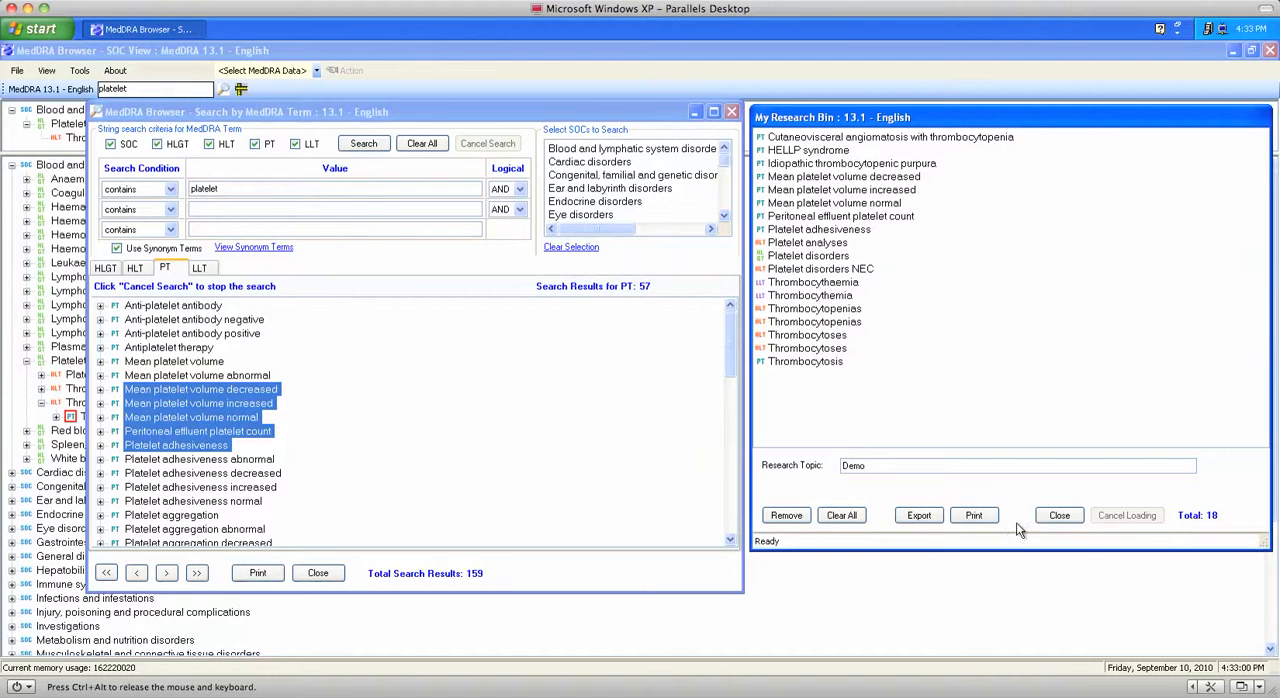
click(936, 517)
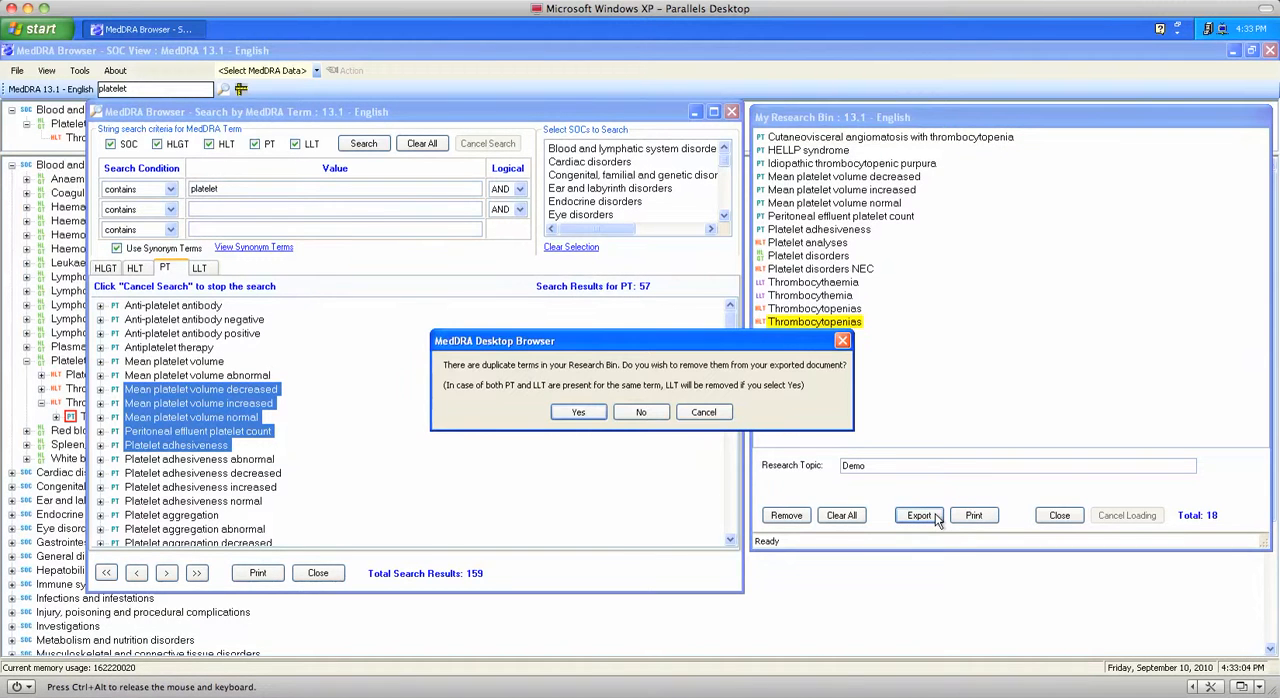
click(576, 413)
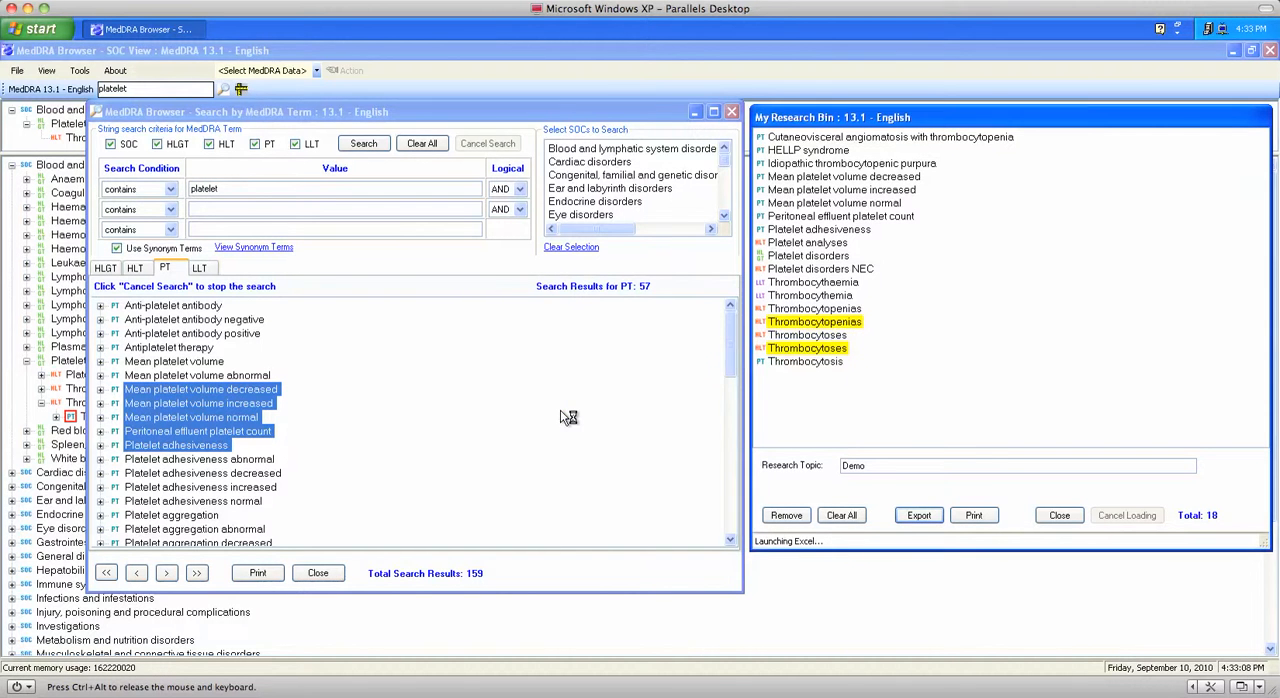